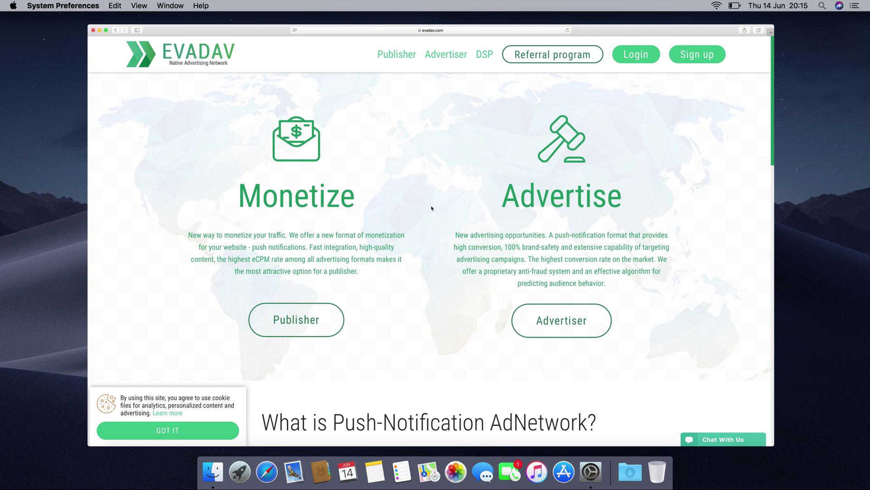
Start a new Evadav registration with the Publisher account role
{"action": "left_click", "coordinate": [705, 55]}
{"action": "left_click", "coordinate": [492, 143]}
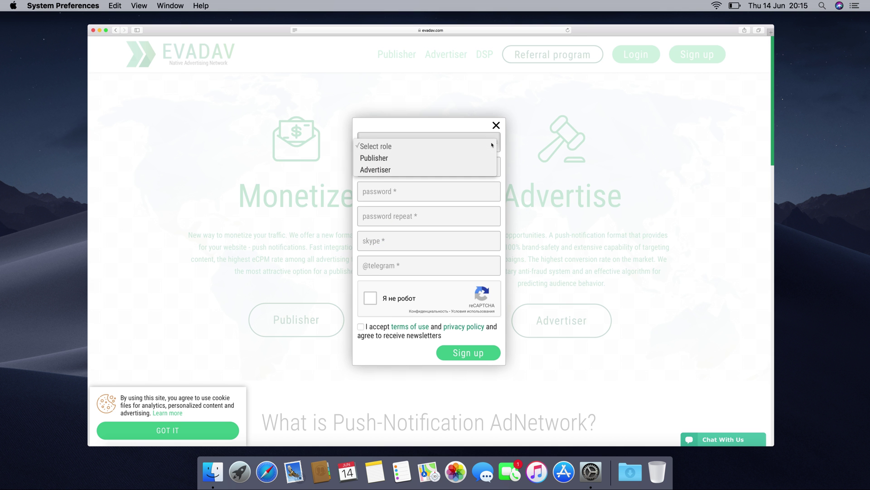
{"action": "left_click", "coordinate": [426, 159]}
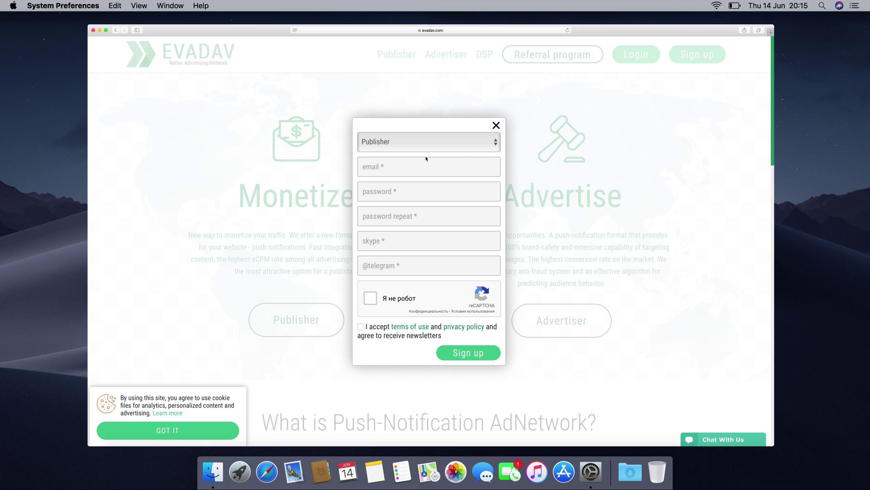
Enter the account e-mail, the password twice, and the Skype and Telegram contact handles
{"action": "left_click", "coordinate": [394, 168]}
{"action": "key", "text": "Tab"}
{"action": "type", "text": "••••••••••••"}
{"action": "key", "text": "Tab"}
{"action": "type", "text": "•••••••••"}
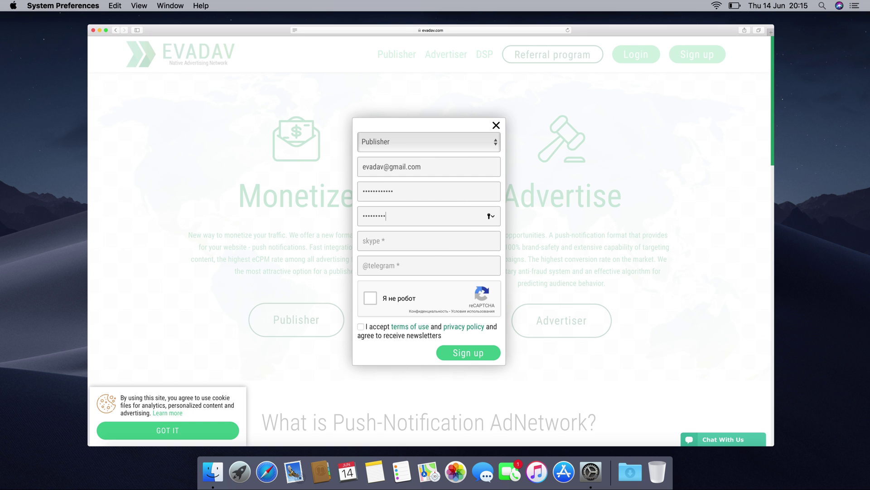
{"action": "type", "text": "•••"}
{"action": "key", "text": "Tab"}
{"action": "type", "text": "evadavtest"}
{"action": "left_click", "coordinate": [401, 267]}
{"action": "type", "text": "@evadavtest"}
Pass the reCAPTCHA check, accept the terms of use and submit the registration
{"action": "left_click", "coordinate": [373, 298]}
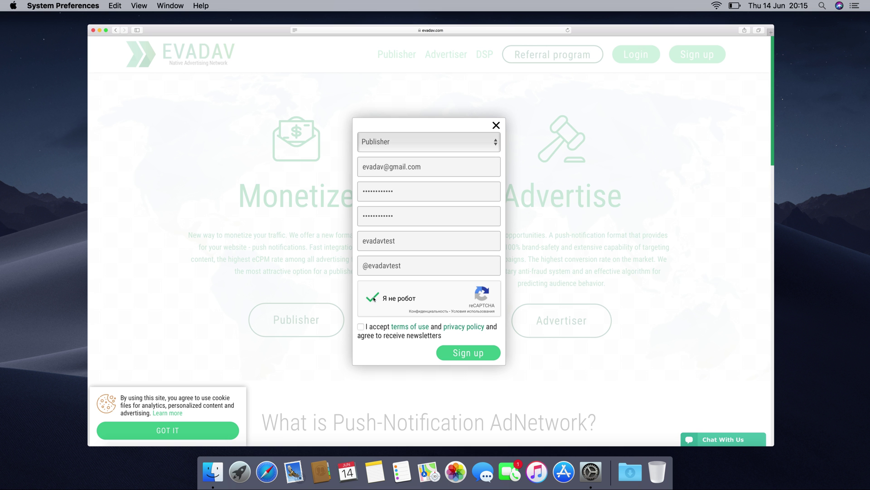
{"action": "left_click", "coordinate": [361, 327]}
{"action": "left_click", "coordinate": [468, 353]}
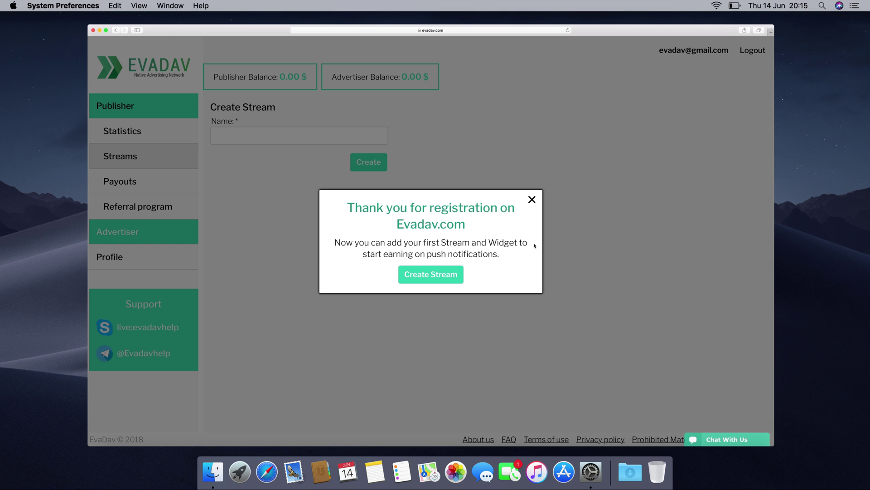
Dismiss the thank-you message and enter 'test stream' as the new stream's name
{"action": "left_click", "coordinate": [432, 276]}
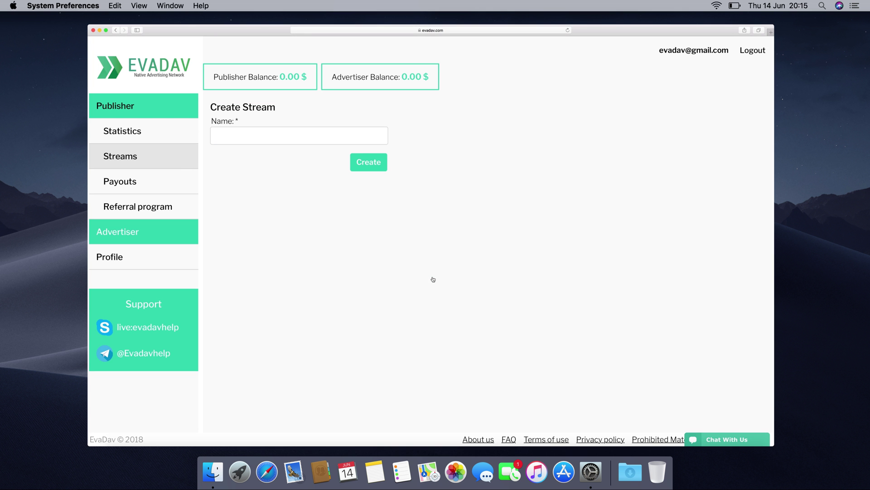
{"action": "left_click", "coordinate": [249, 132]}
{"action": "type", "text": "te"}
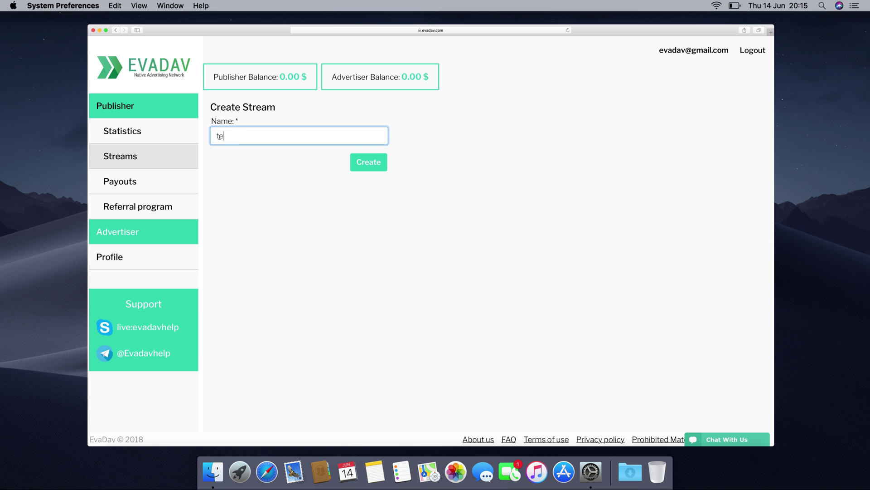
{"action": "type", "text": "st stream"}
{"action": "left_click", "coordinate": [357, 161]}
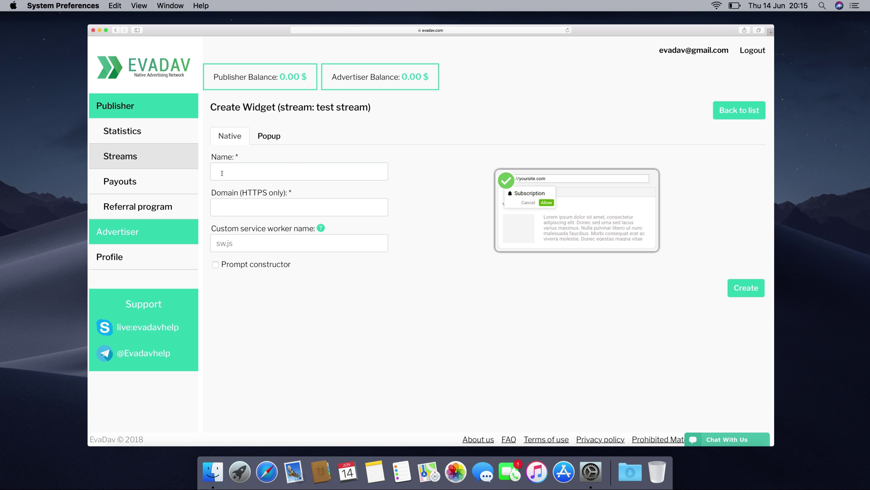
{"action": "left_click", "coordinate": [222, 173]}
{"action": "type", "text": "test native widget"}
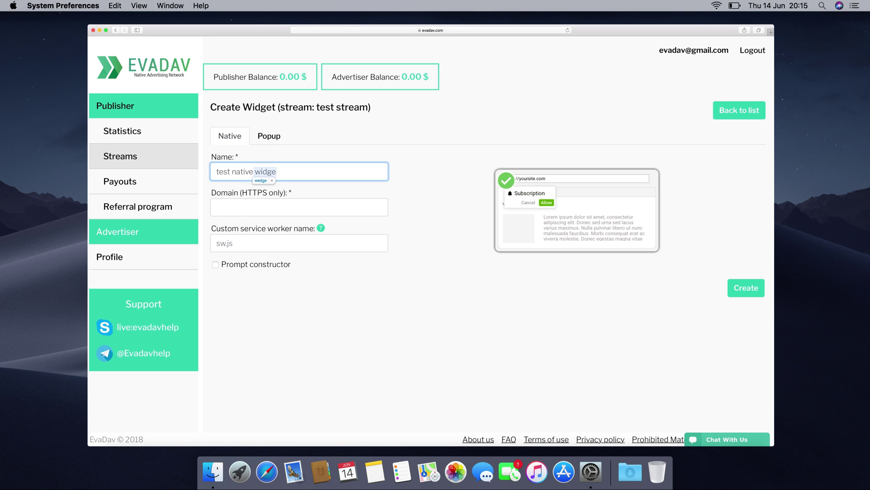
{"action": "left_click", "coordinate": [242, 207]}
{"action": "type", "text": "https://evadav.com"}
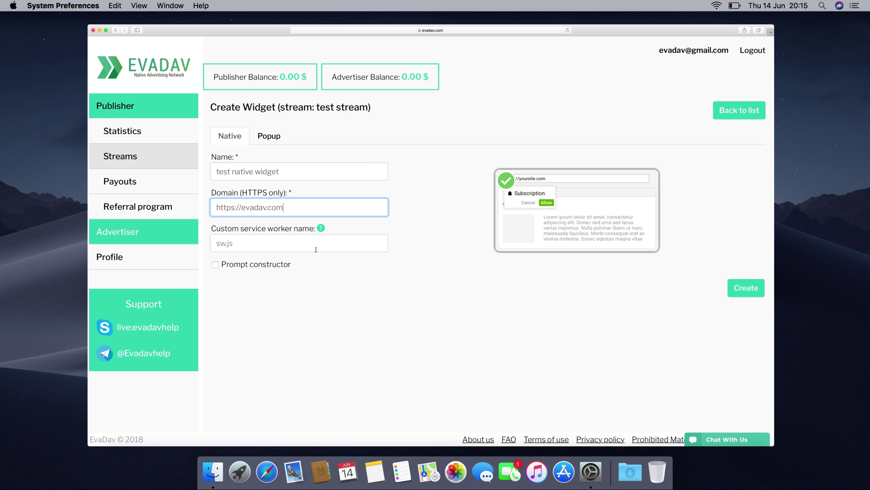
{"action": "mouse_move", "coordinate": [320, 228]}
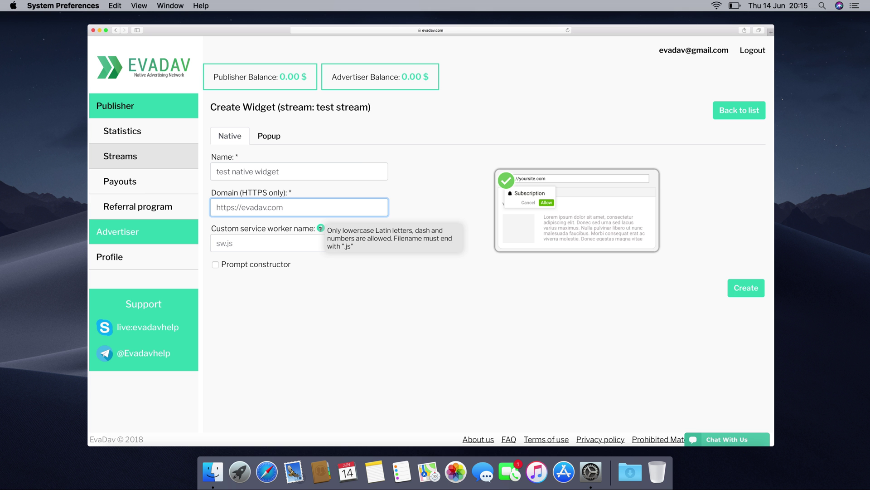
{"action": "left_click", "coordinate": [221, 243]}
{"action": "type", "text": "e"}
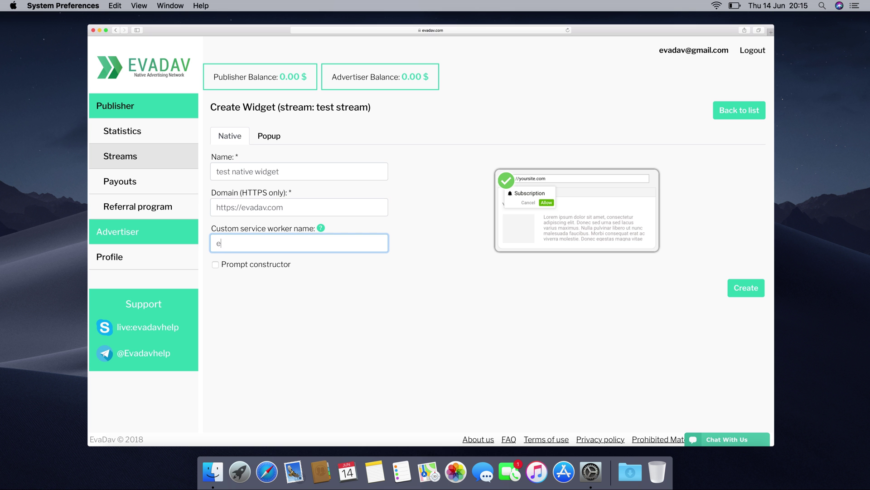
{"action": "type", "text": "vadavtest.js"}
Enable the prompt constructor and set evadav.png as the prompt icon
{"action": "left_click", "coordinate": [216, 264]}
{"action": "scroll", "coordinate": [318, 276], "scroll_direction": "down", "scroll_amount": 3}
{"action": "left_click", "coordinate": [248, 218]}
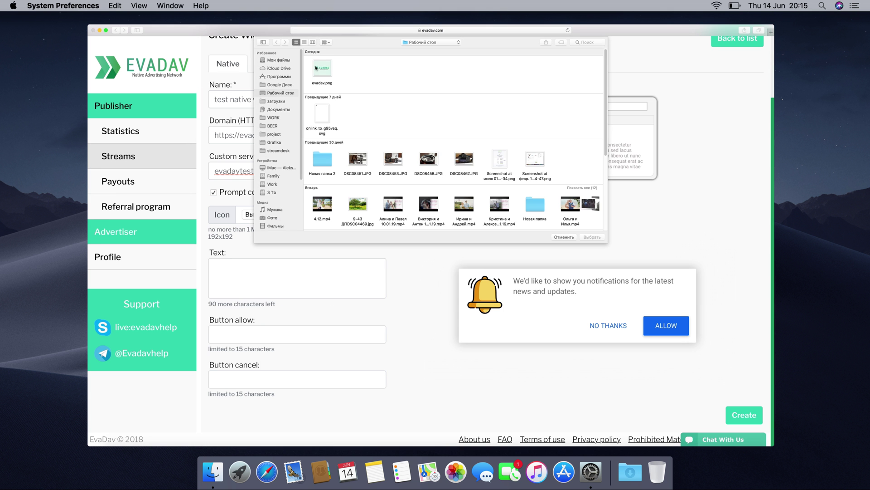
{"action": "left_click", "coordinate": [322, 67]}
{"action": "left_click", "coordinate": [592, 236]}
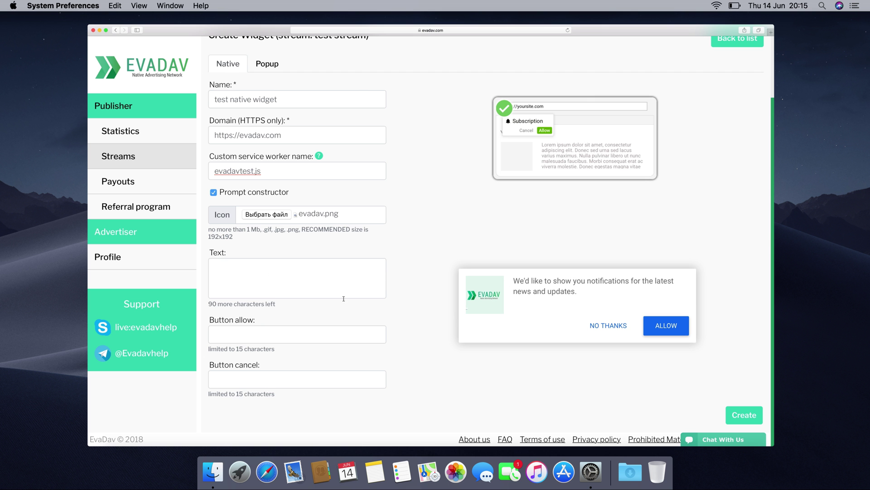
Leave the prompt text and allow/cancel button labels empty, then create the native widget
{"action": "left_click", "coordinate": [228, 268]}
{"action": "type", "text": "test "}
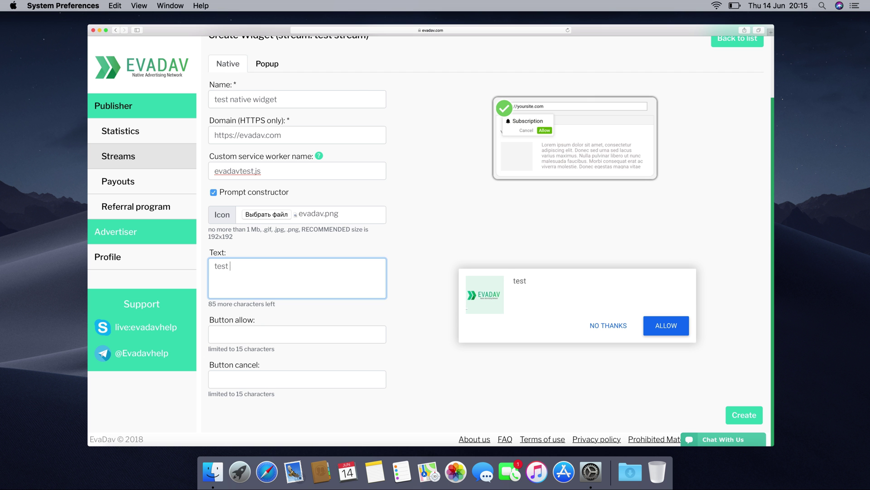
{"action": "type", "text": "test test"}
{"action": "key", "text": "BackSpace"}
{"action": "key", "text": "BackSpace"}
{"action": "key", "text": "BackSpace"}
{"action": "key", "text": "BackSpace"}
{"action": "key", "text": "BackSpace"}
{"action": "key", "text": "BackSpace"}
{"action": "key", "text": "BackSpace"}
{"action": "key", "text": "BackSpace"}
{"action": "key", "text": "BackSpace"}
{"action": "key", "text": "BackSpace"}
{"action": "key", "text": "BackSpace"}
{"action": "key", "text": "BackSpace"}
{"action": "key", "text": "BackSpace"}
{"action": "key", "text": "BackSpace"}
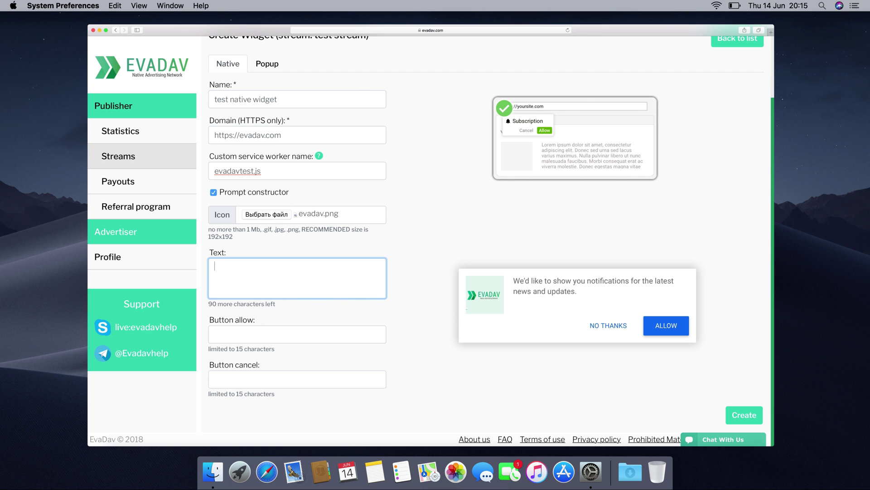
{"action": "left_click", "coordinate": [244, 334]}
{"action": "type", "text": "test"}
{"action": "key", "text": "BackSpace"}
{"action": "key", "text": "BackSpace"}
{"action": "key", "text": "BackSpace"}
{"action": "key", "text": "BackSpace"}
{"action": "left_click", "coordinate": [238, 382]}
{"action": "type", "text": "test"}
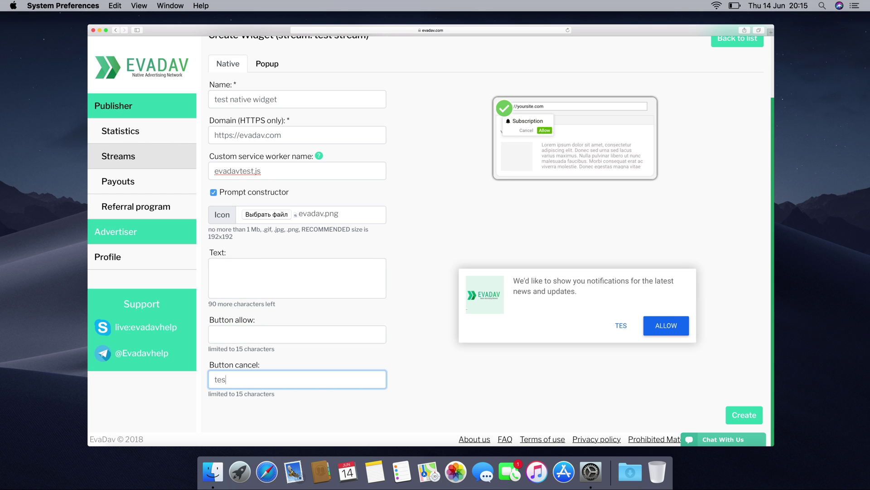
{"action": "key", "text": "BackSpace"}
{"action": "key", "text": "BackSpace"}
{"action": "key", "text": "BackSpace"}
{"action": "key", "text": "BackSpace"}
{"action": "left_click", "coordinate": [743, 418]}
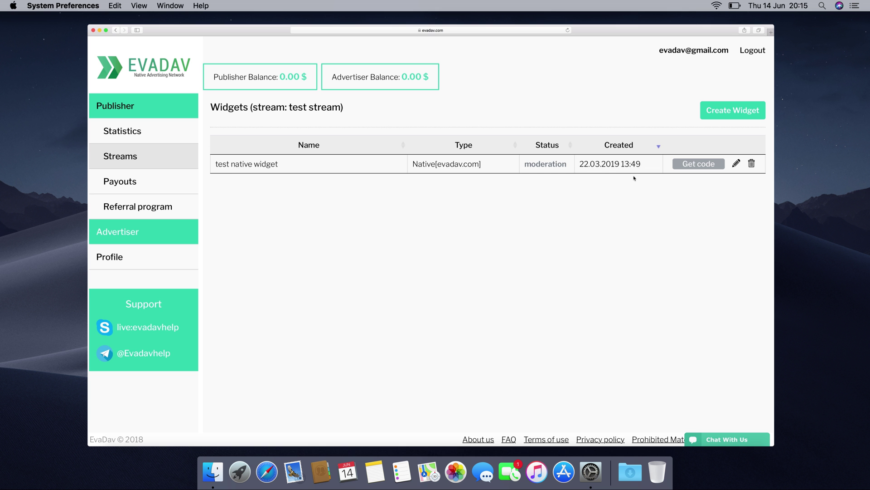
Open a new Create Widget form for test stream
{"action": "left_click", "coordinate": [716, 113]}
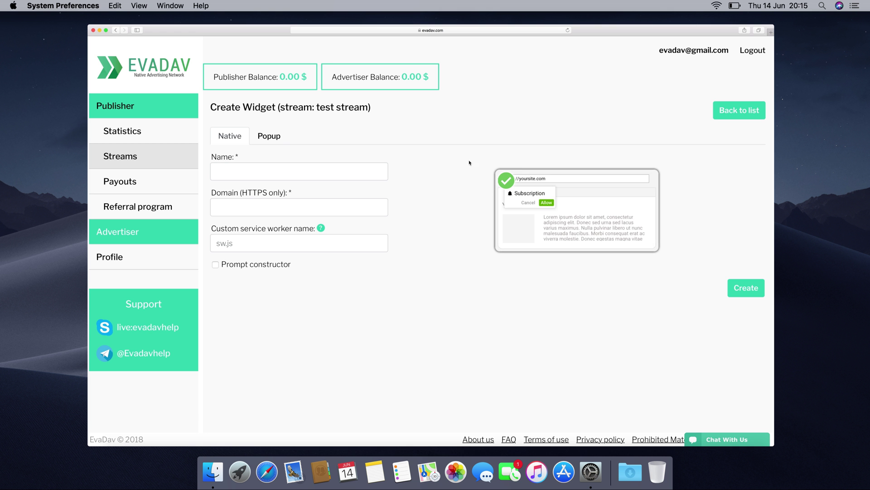
Switch to a Popup widget and name it 'test popup widget'
{"action": "left_click", "coordinate": [269, 136]}
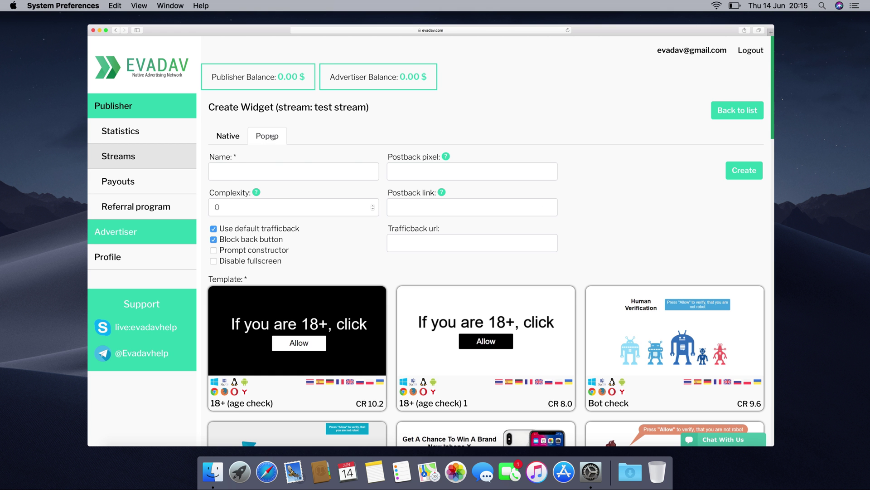
{"action": "left_click", "coordinate": [231, 169]}
{"action": "type", "text": "test popup widget"}
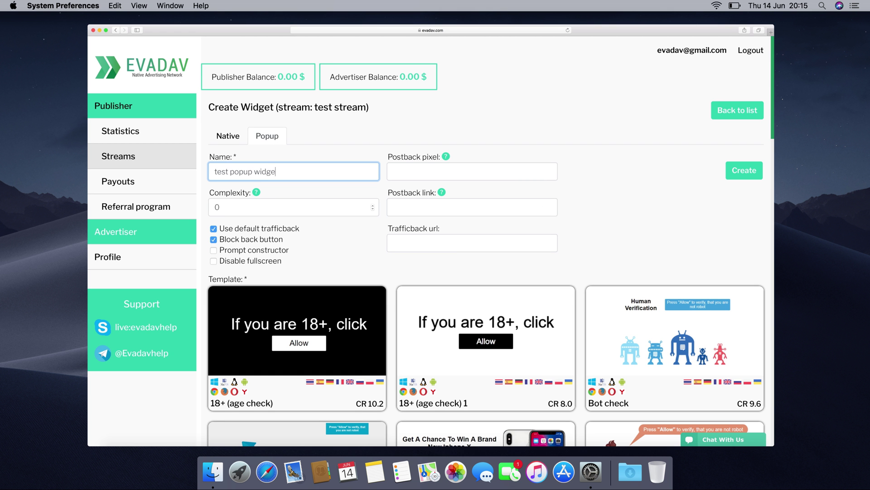
Leave the Use default trafficback option enabled after toggling it
{"action": "mouse_move", "coordinate": [445, 157]}
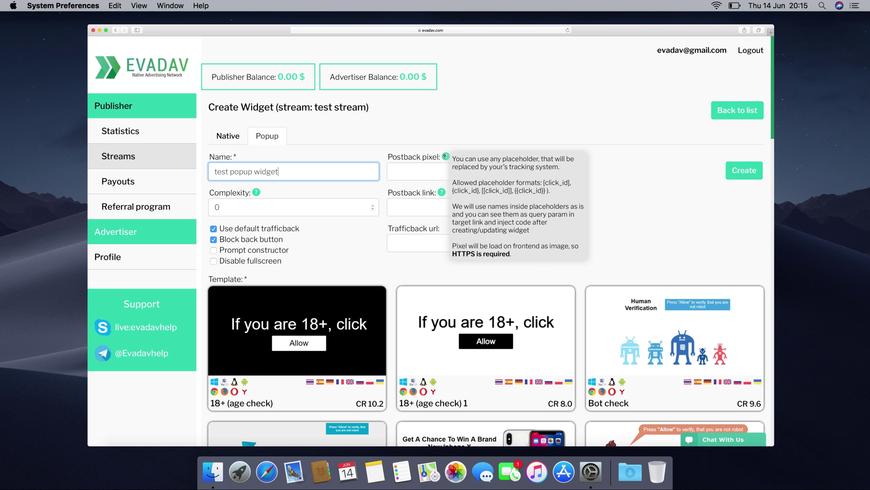
{"action": "mouse_move", "coordinate": [442, 192]}
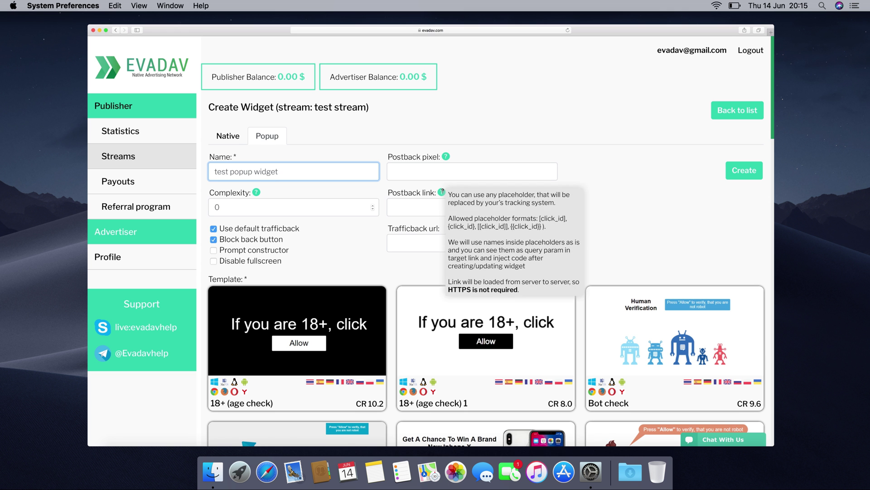
{"action": "left_click", "coordinate": [366, 230]}
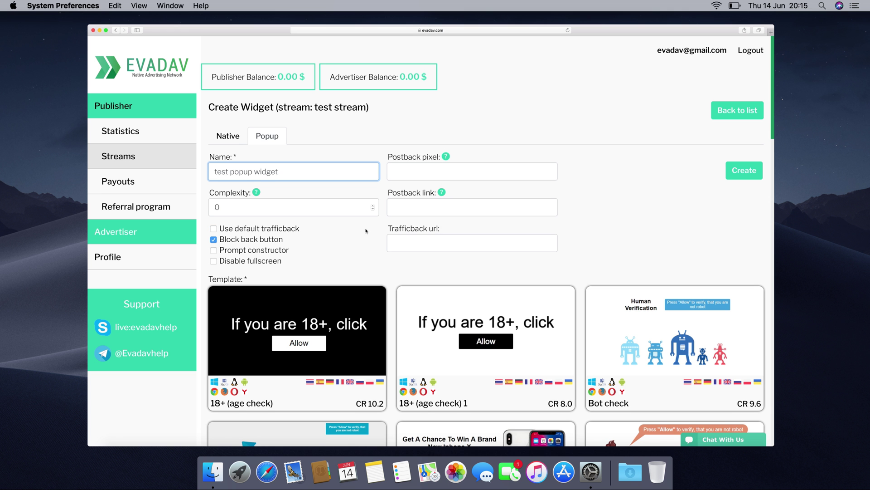
{"action": "left_click", "coordinate": [337, 232]}
{"action": "left_click", "coordinate": [337, 231]}
{"action": "left_click", "coordinate": [338, 232]}
{"action": "left_click", "coordinate": [337, 232]}
{"action": "left_click", "coordinate": [337, 232]}
{"action": "left_click", "coordinate": [337, 232]}
{"action": "left_click", "coordinate": [337, 231]}
{"action": "left_click", "coordinate": [337, 232]}
{"action": "left_click", "coordinate": [337, 231]}
{"action": "left_click", "coordinate": [337, 232]}
{"action": "left_click", "coordinate": [337, 231]}
{"action": "left_click", "coordinate": [337, 231]}
{"action": "left_click", "coordinate": [337, 232]}
{"action": "left_click", "coordinate": [337, 232]}
{"action": "left_click", "coordinate": [338, 232]}
Leave the Block back button option enabled after toggling it
{"action": "left_click", "coordinate": [337, 232]}
{"action": "left_click", "coordinate": [337, 231]}
{"action": "left_click", "coordinate": [337, 231]}
{"action": "left_click", "coordinate": [337, 232]}
{"action": "left_click", "coordinate": [337, 232]}
{"action": "left_click", "coordinate": [337, 231]}
{"action": "left_click", "coordinate": [337, 232]}
{"action": "left_click", "coordinate": [337, 232]}
Keep back-button blocking on and pick the Win iPhone popup template
{"action": "left_click", "coordinate": [338, 232]}
{"action": "scroll", "coordinate": [338, 232], "scroll_direction": "down", "scroll_amount": 5}
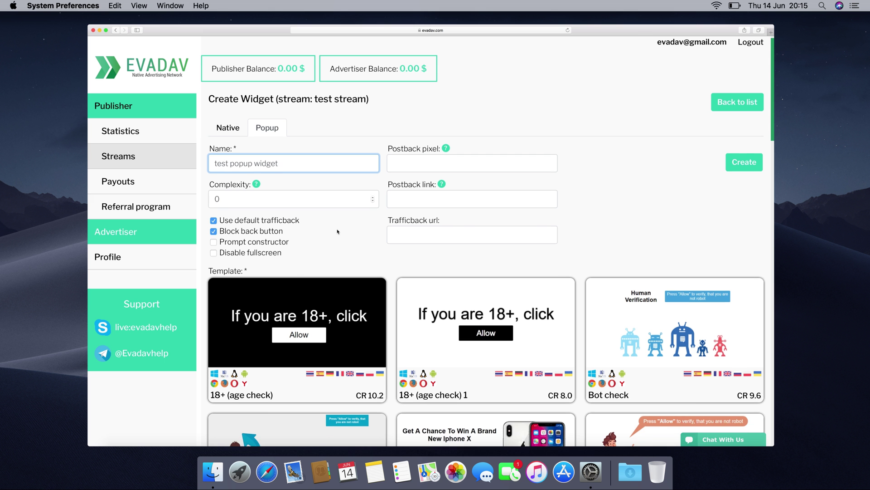
{"action": "scroll", "coordinate": [337, 232], "scroll_direction": "down", "scroll_amount": 2}
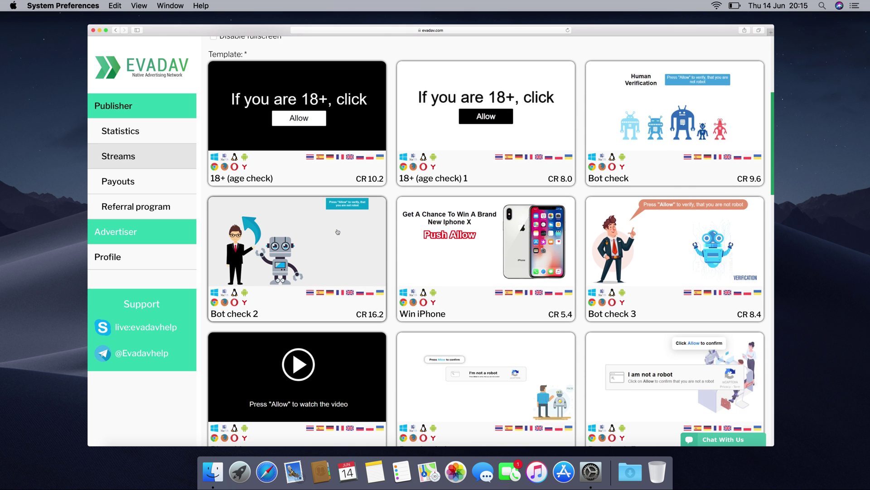
{"action": "left_click", "coordinate": [502, 256]}
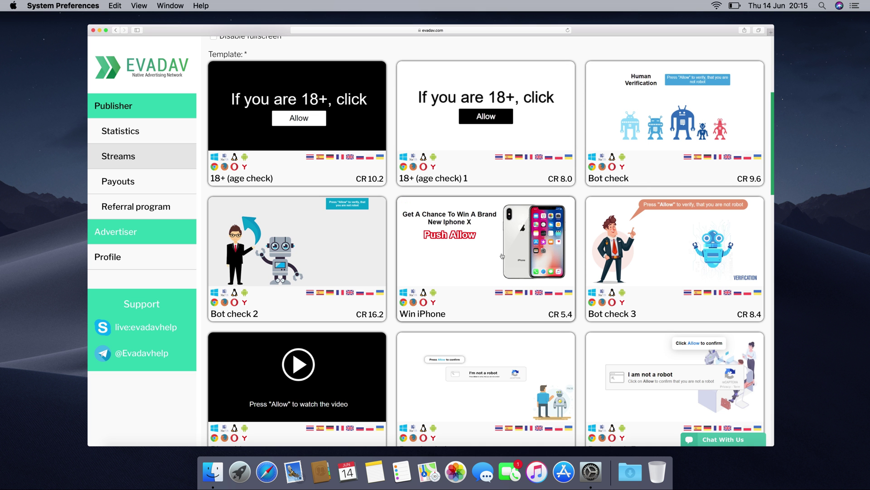
Set the popup's Complexity value to 1
{"action": "scroll", "coordinate": [502, 257], "scroll_direction": "up", "scroll_amount": 10}
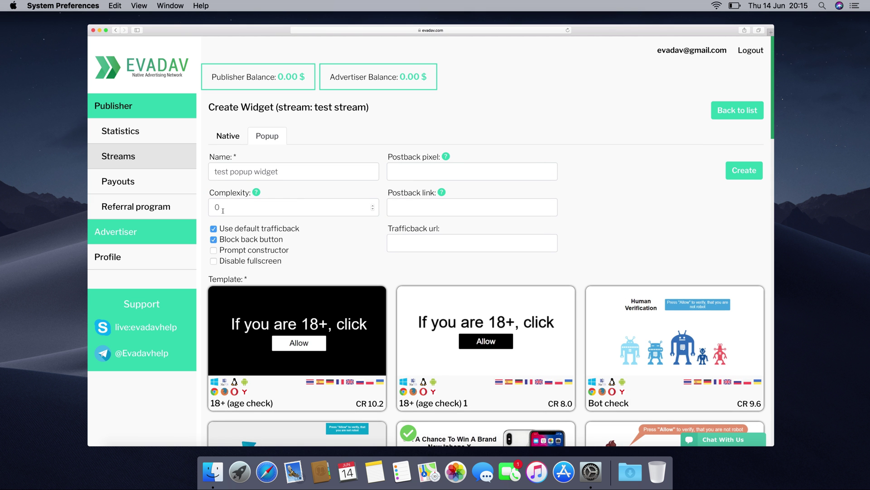
{"action": "mouse_move", "coordinate": [257, 192]}
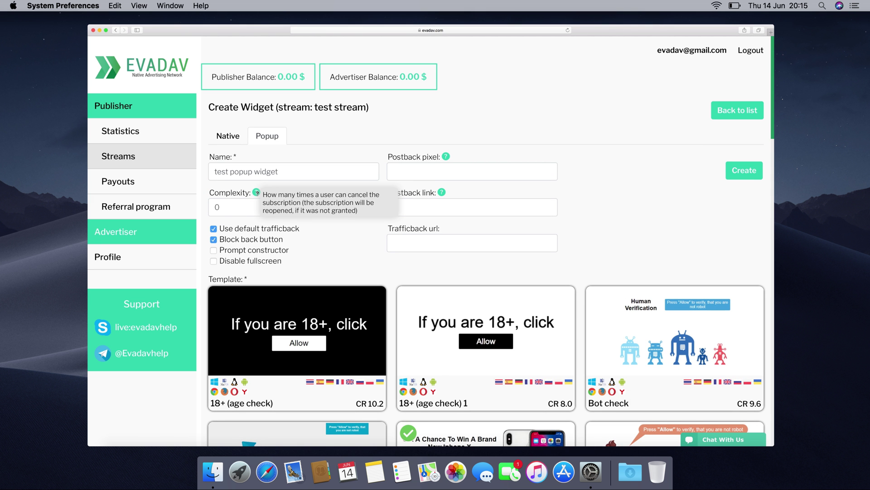
{"action": "left_click", "coordinate": [216, 208]}
{"action": "type", "text": "1"}
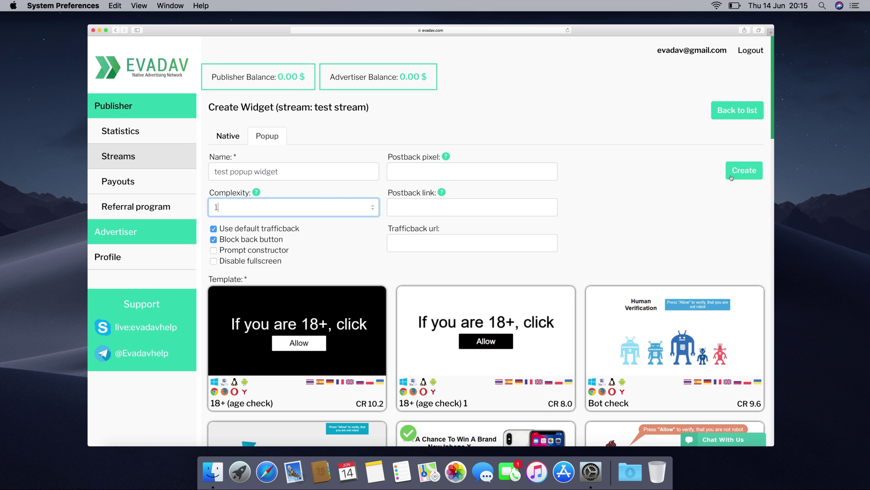
Create the popup widget, then copy its popup URL, popup code and sub-id code
{"action": "left_click", "coordinate": [744, 171]}
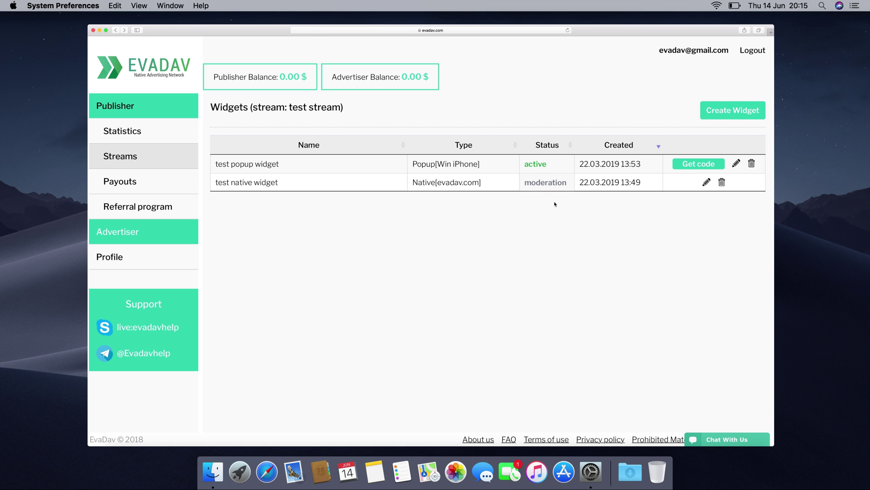
{"action": "left_click", "coordinate": [710, 165]}
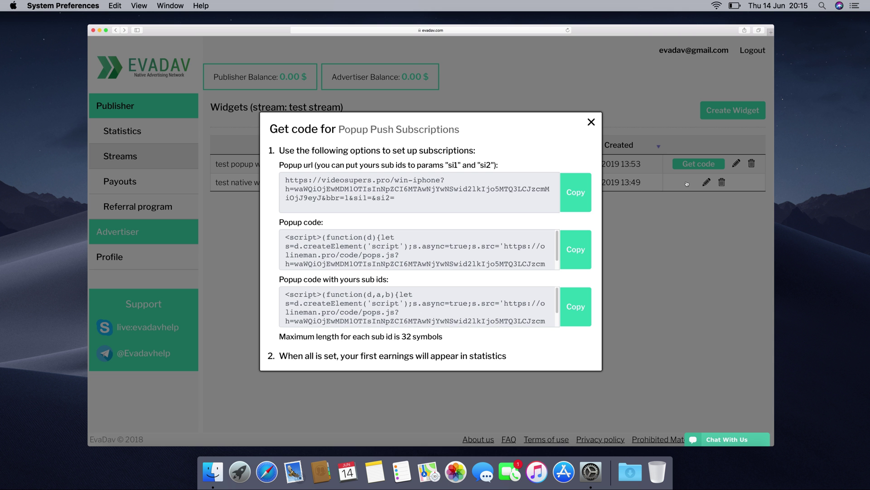
{"action": "left_click", "coordinate": [573, 194]}
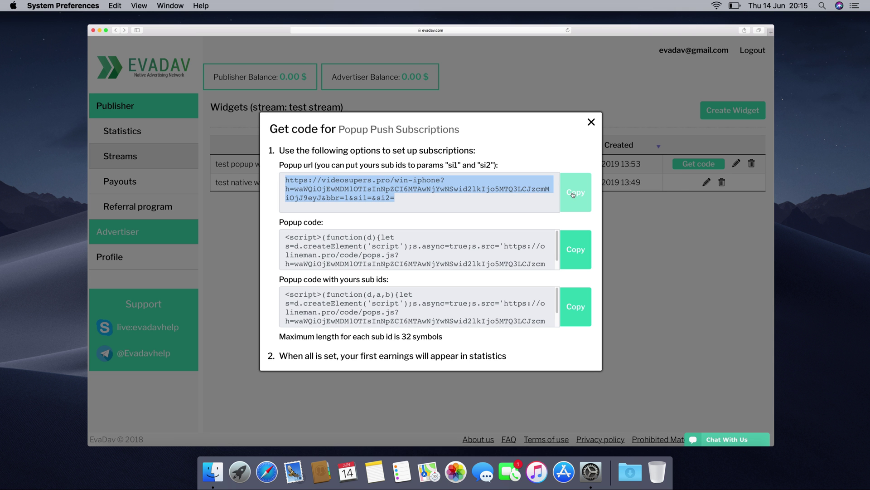
{"action": "left_click", "coordinate": [577, 249]}
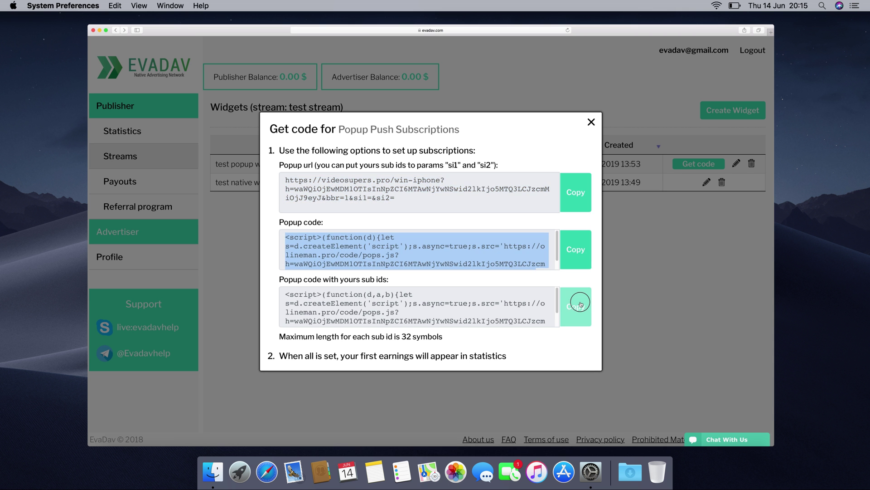
{"action": "left_click", "coordinate": [578, 303]}
{"action": "left_click", "coordinate": [579, 265]}
{"action": "left_click", "coordinate": [577, 301]}
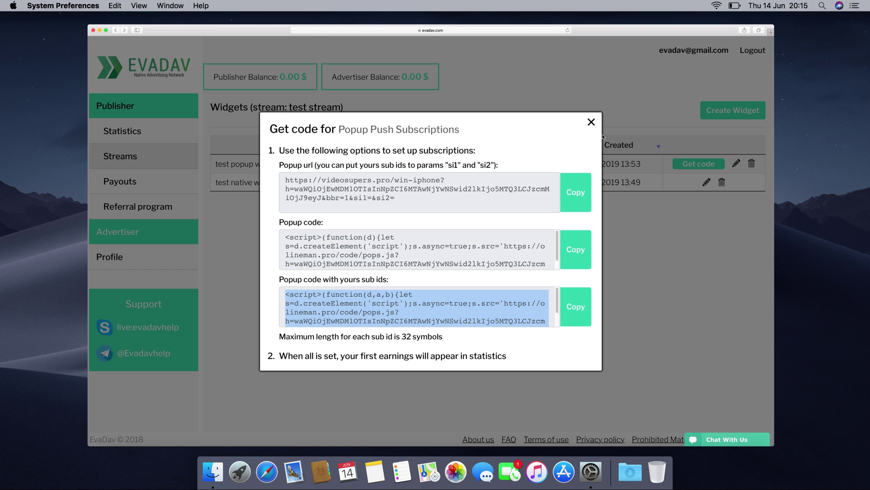
{"action": "left_click", "coordinate": [594, 122]}
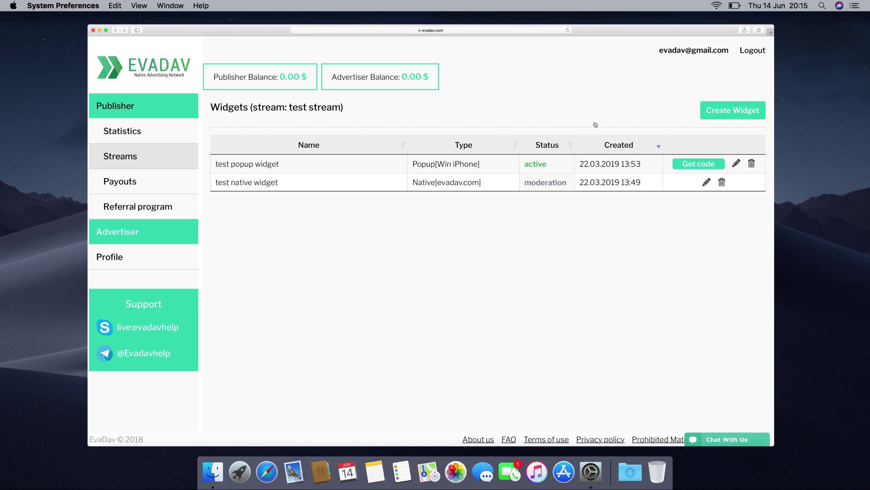